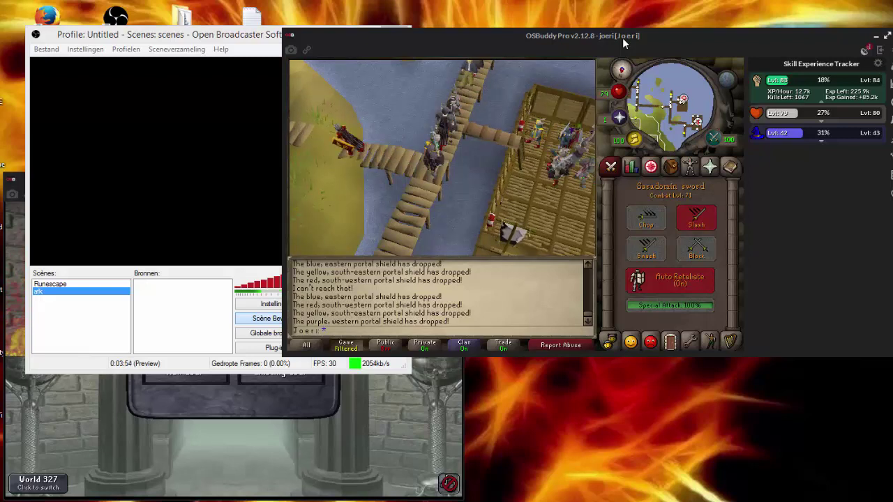
Move the OSBuddy game window up and to the left, clear of OBS.
left_click_drag(622, 38, 543, 32)
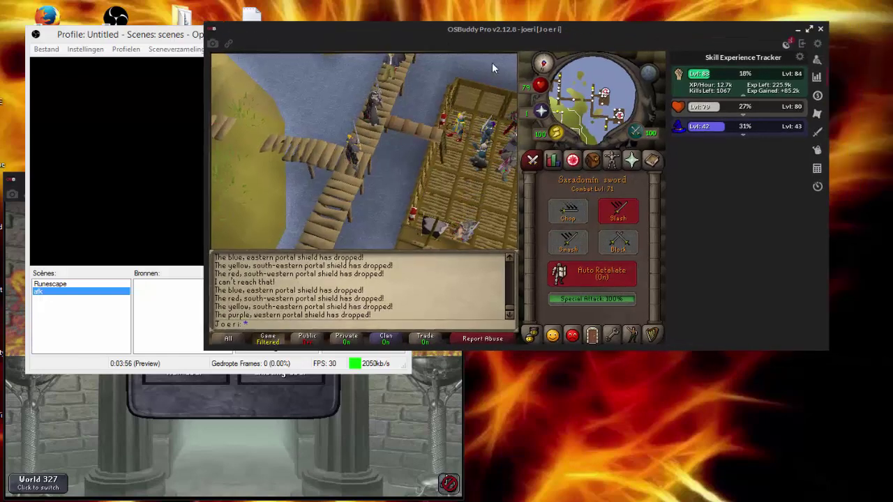
left_click_drag(387, 25, 424, 30)
Add an OSBuddy window capture source named test1 and enlarge it to fill the preview.
right_click(160, 287)
mouse_move(209, 291)
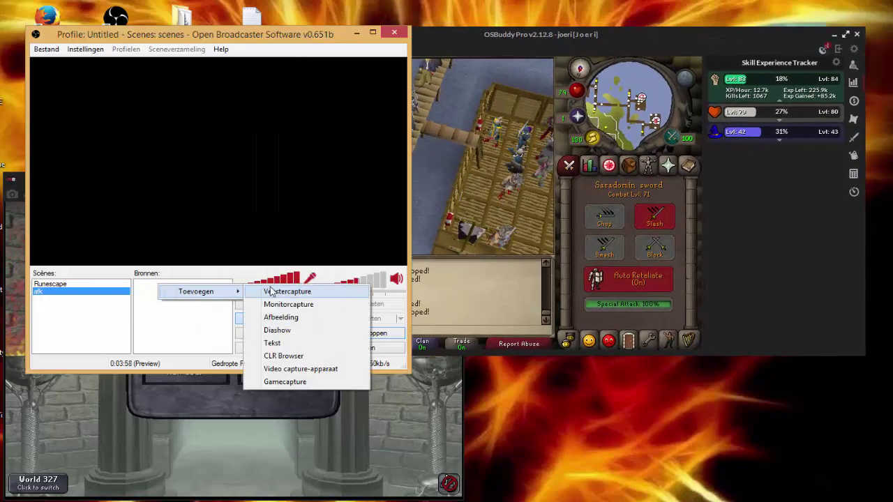
left_click(271, 291)
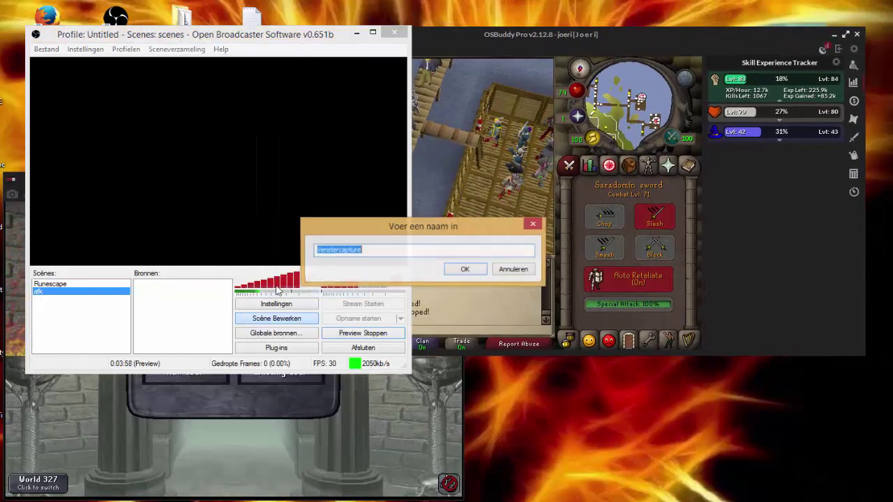
left_click(465, 271)
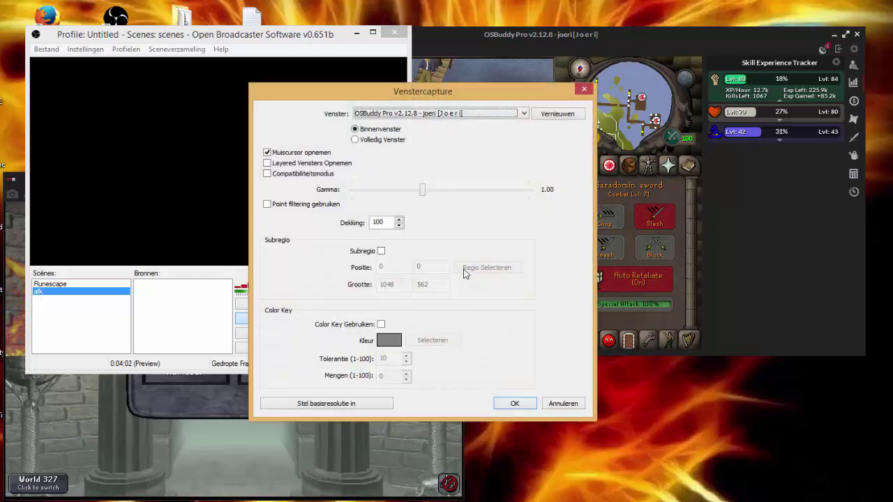
left_click(513, 403)
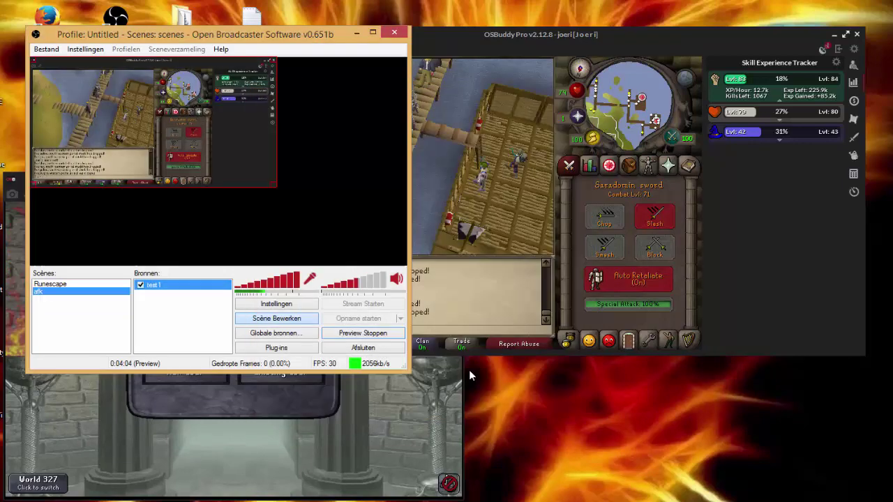
left_click_drag(276, 188, 399, 260)
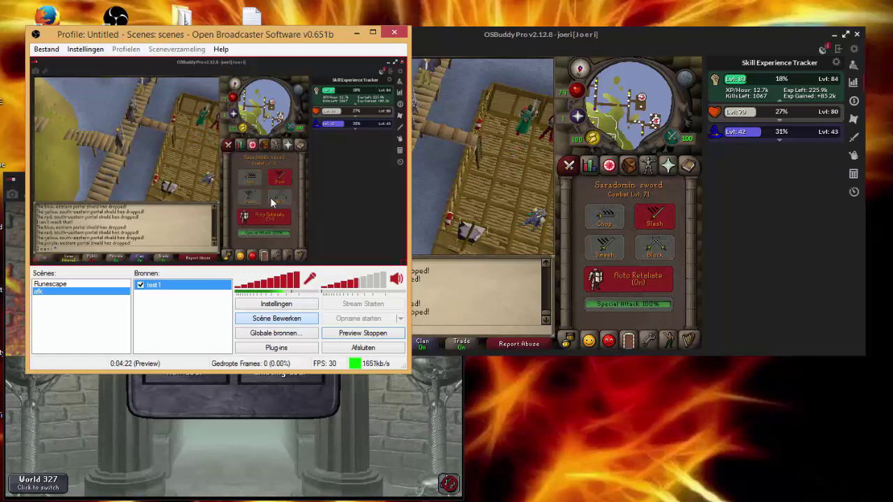
Hide test1 and add a second window capture source named test2.
left_click(140, 285)
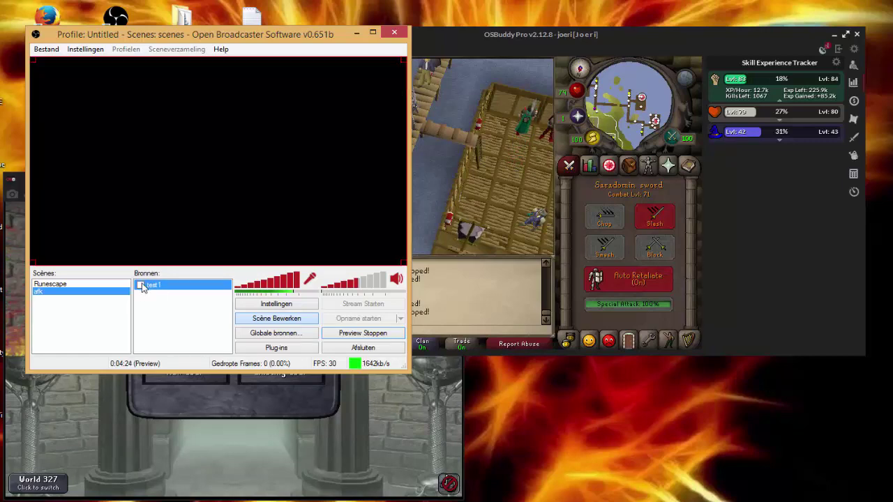
right_click(156, 303)
mouse_move(209, 305)
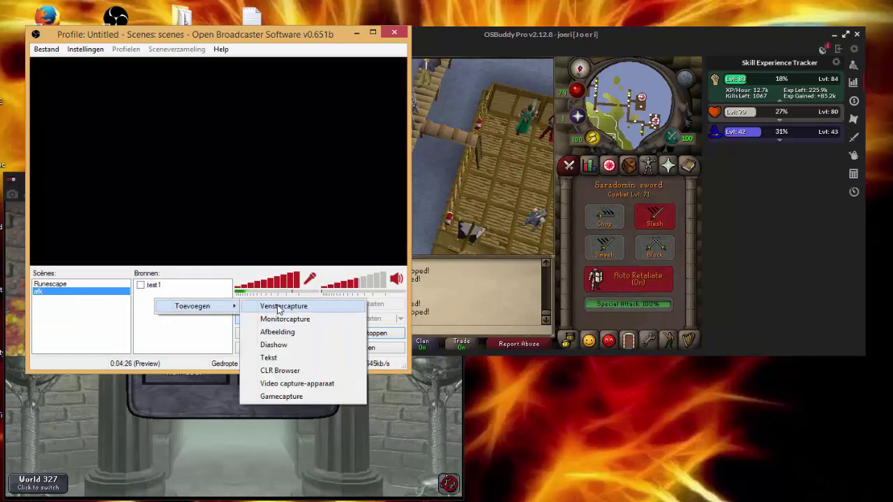
left_click(279, 304)
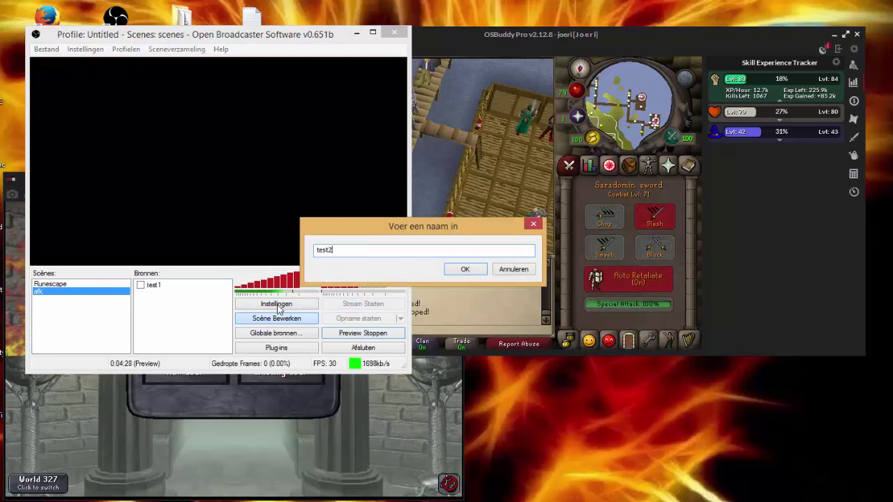
key("Return")
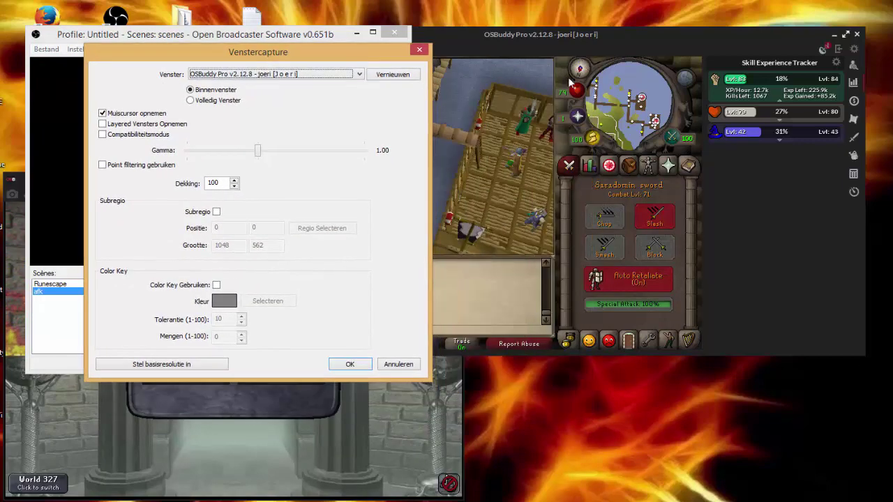
Move the OSBuddy window aside and enable subregion capture in test2's settings.
left_click_drag(575, 40, 748, 4)
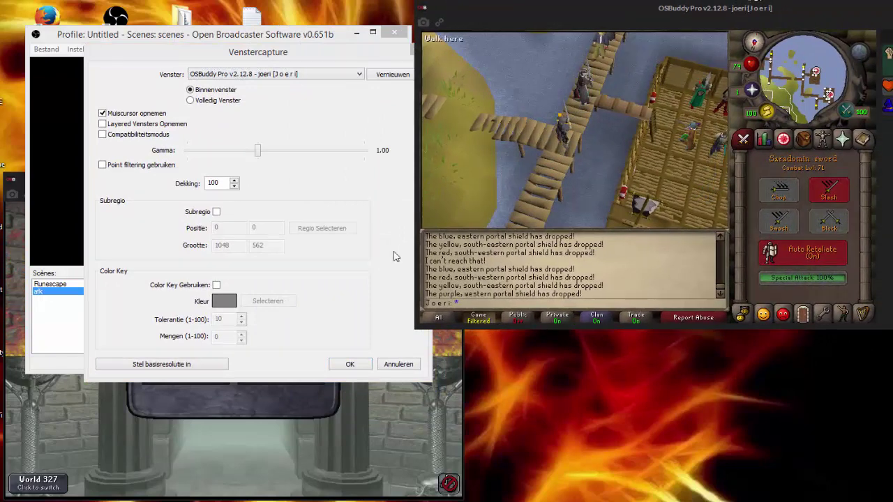
left_click(265, 44)
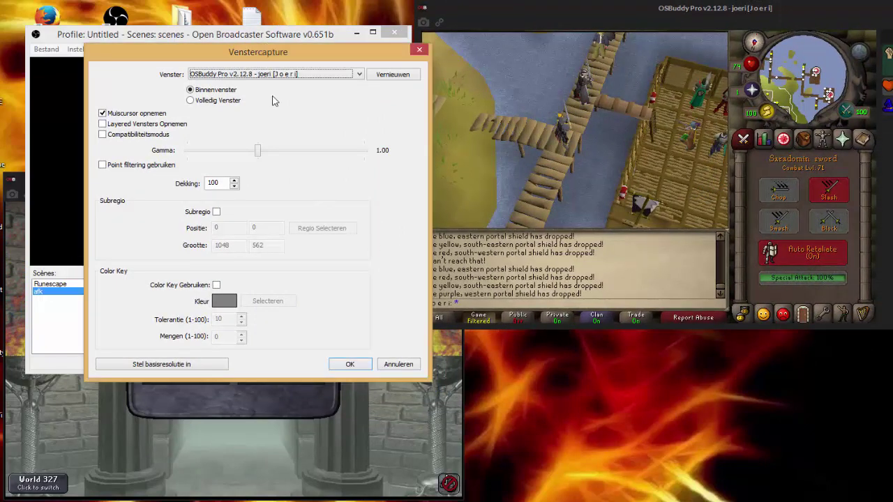
left_click(217, 211)
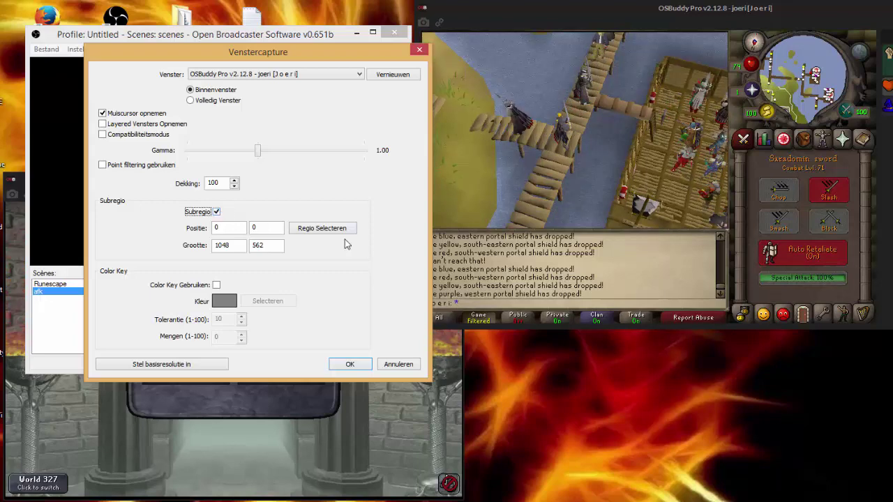
Crop test2 to the game client area, 763×497 at 11,54, and add it to the scene.
left_click(324, 233)
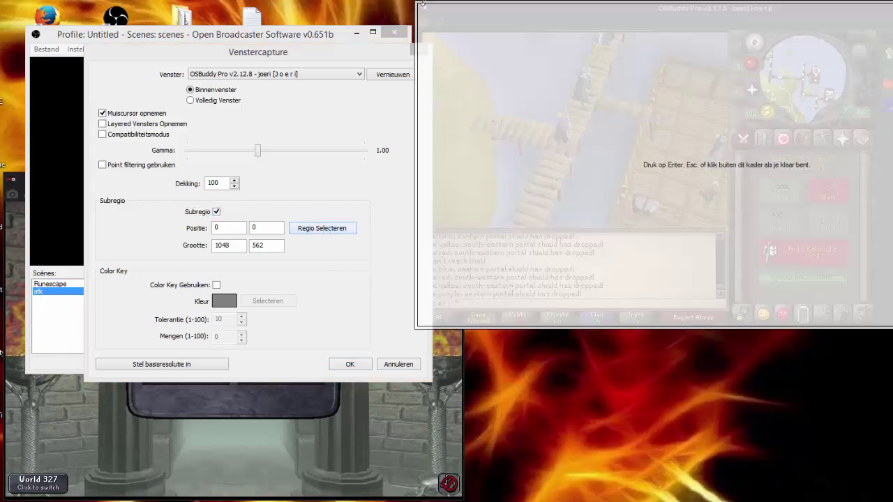
left_click_drag(418, 5, 449, 58)
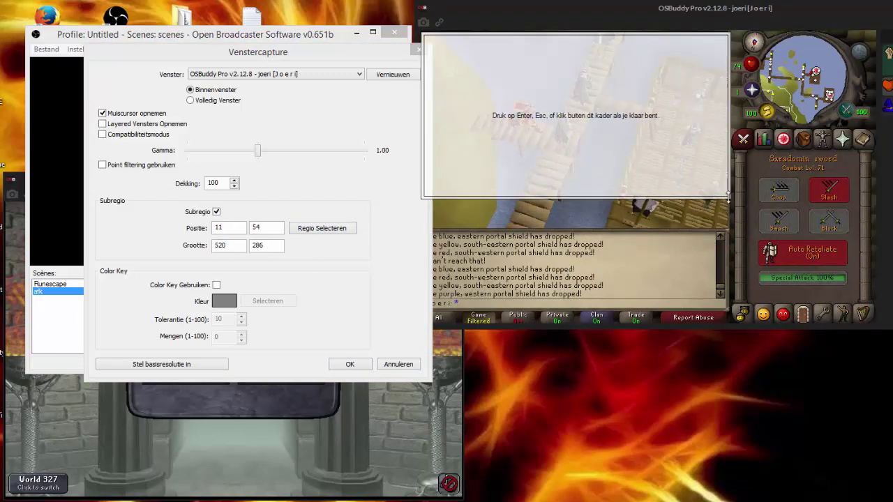
left_click_drag(727, 198, 870, 319)
left_click(348, 369)
left_click(349, 365)
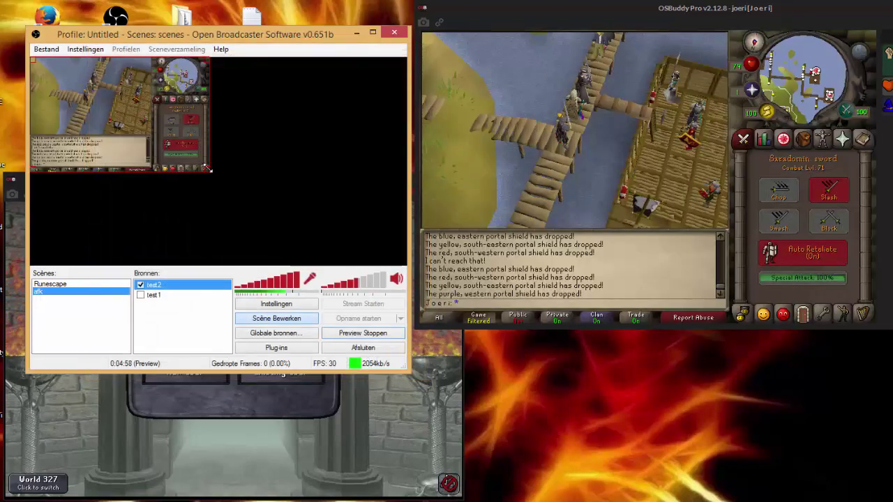
Drag the test2 capture's corner until the cropped game view fills the preview.
left_click(669, 205)
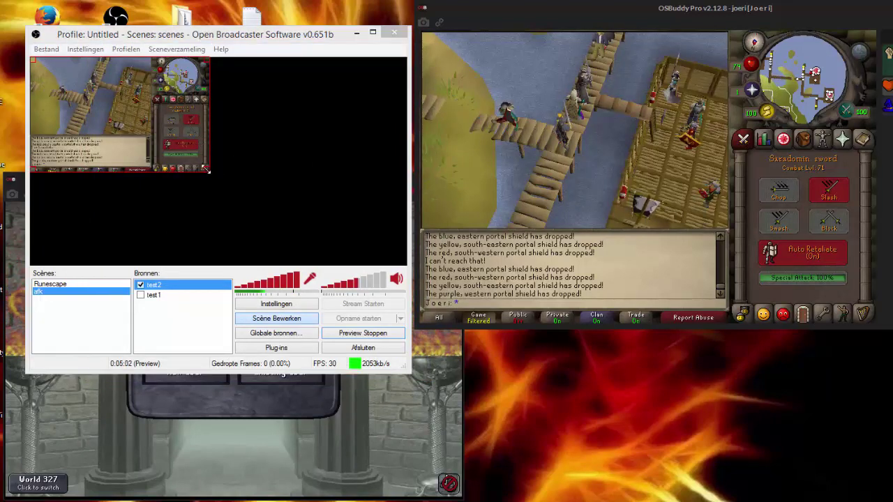
left_click_drag(206, 168, 357, 230)
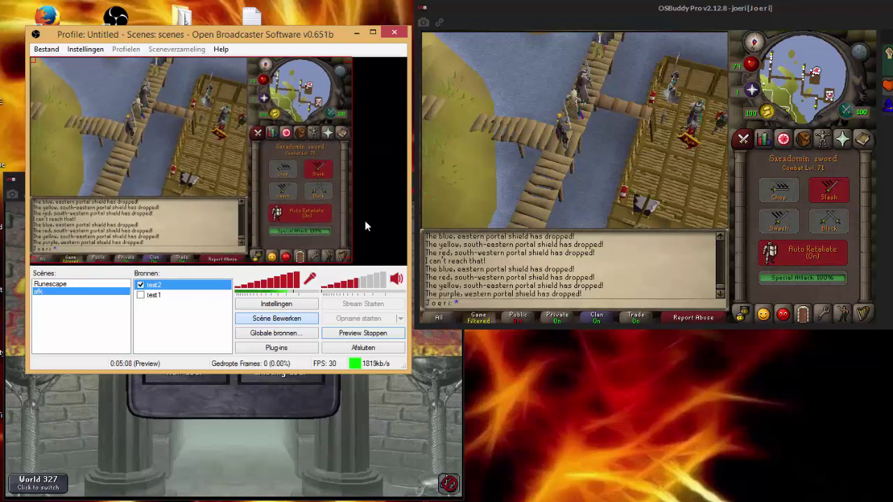
left_click_drag(347, 258, 401, 261)
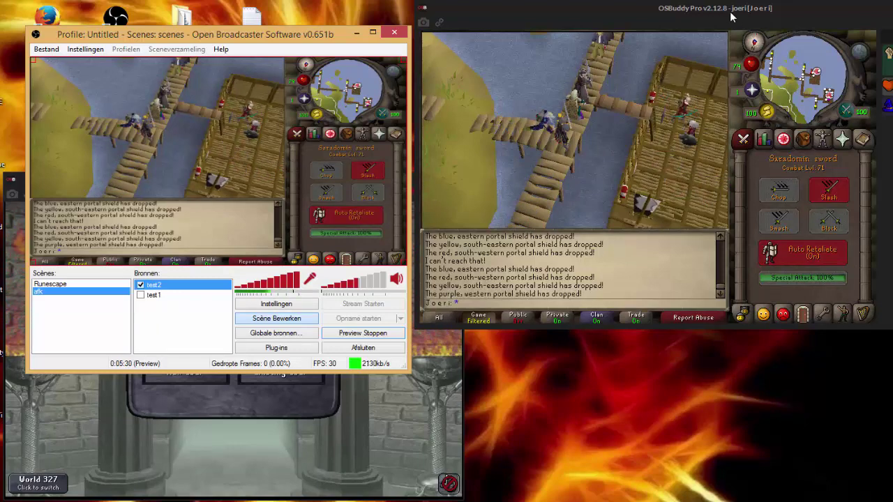
Move the game window to reveal the XP tracker and add a third window capture named test3.
left_click_drag(710, 7, 557, 4)
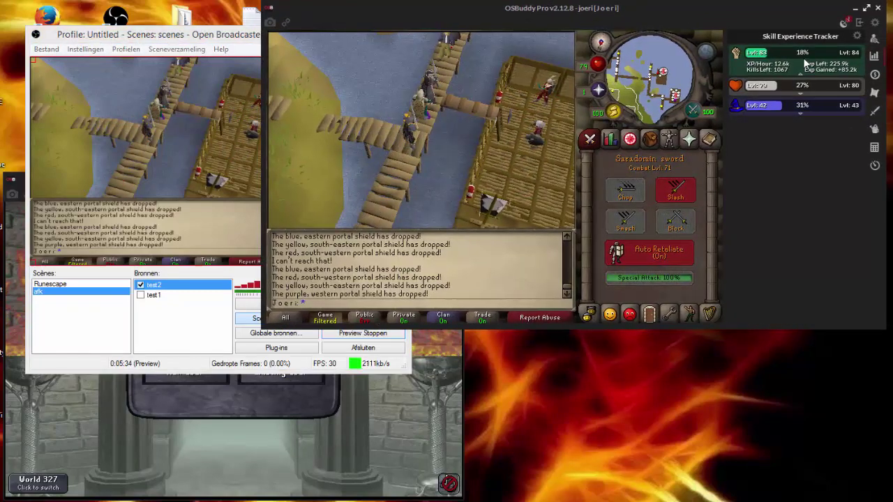
left_click(242, 41)
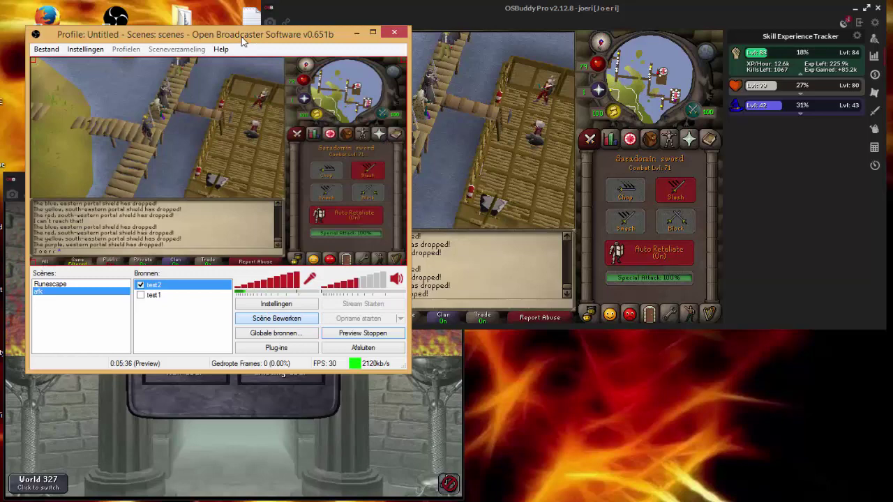
right_click(152, 286)
mouse_move(189, 293)
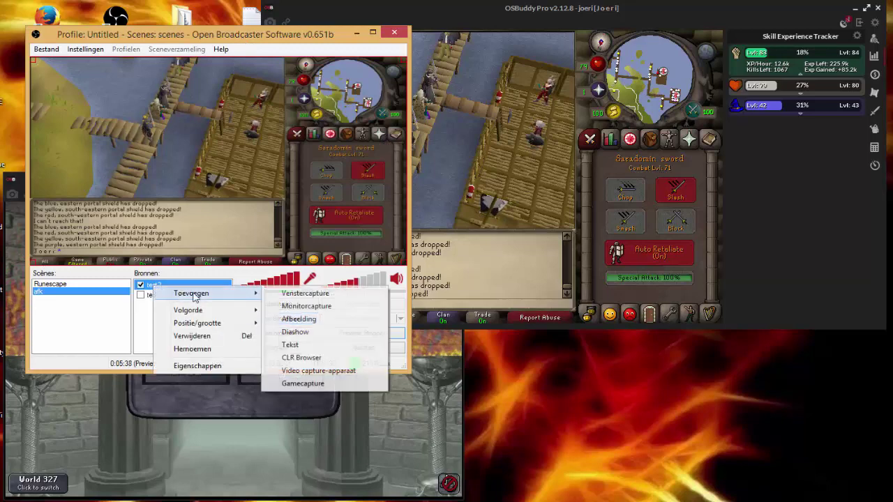
left_click(304, 293)
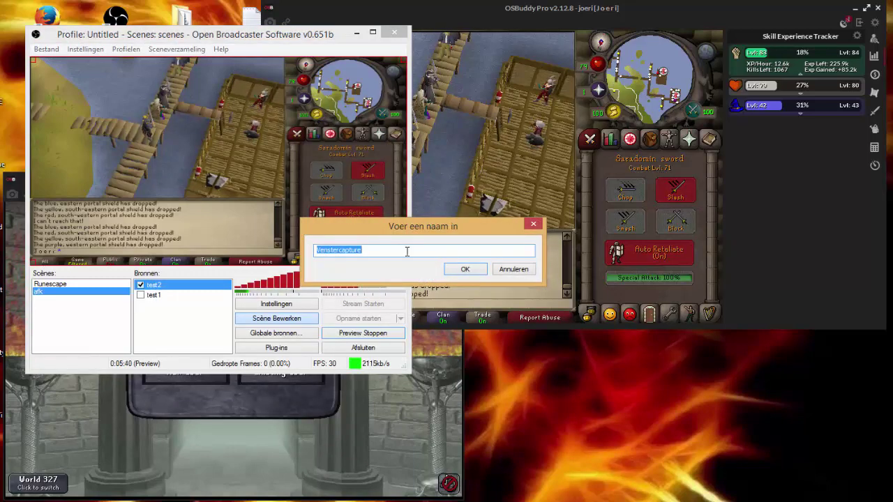
type("test3")
key("Return")
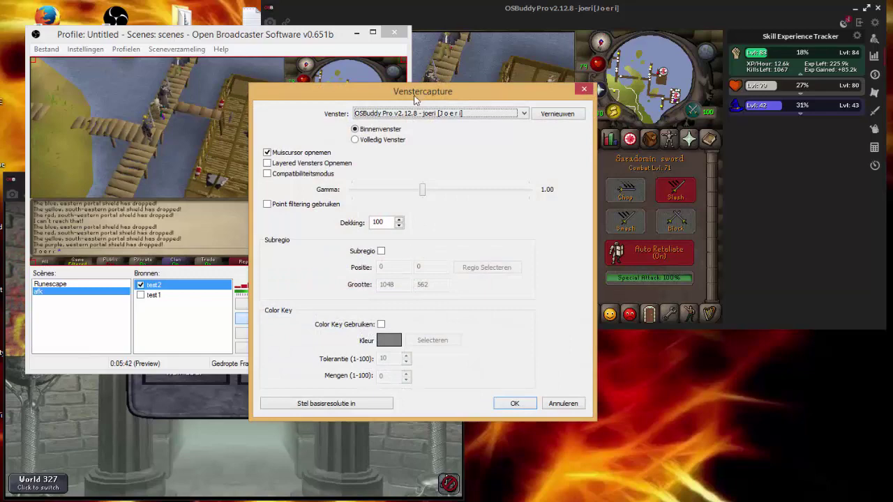
Enable subregion and set test3's capture region over the XP tracker, 230×57 at 782,74.
left_click_drag(414, 100, 248, 84)
left_click(215, 236)
left_click(319, 252)
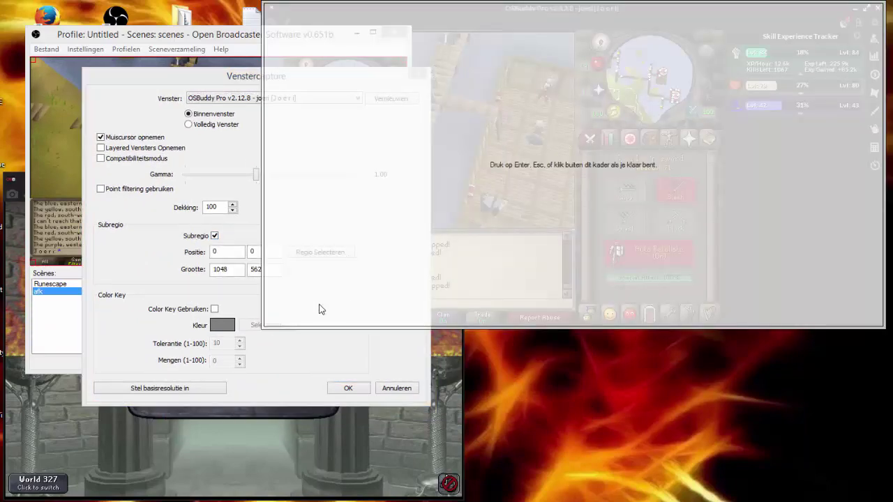
left_click_drag(813, 53, 892, 108)
left_click_drag(837, 81, 734, 73)
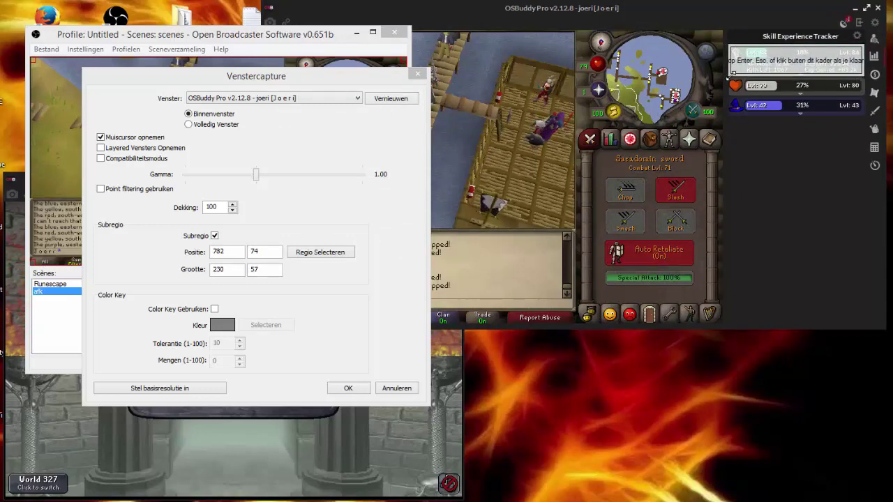
left_click(629, 117)
Save test3's settings and shrink the XP tracker overlay to a small box over the lower right of the game view.
left_click(348, 389)
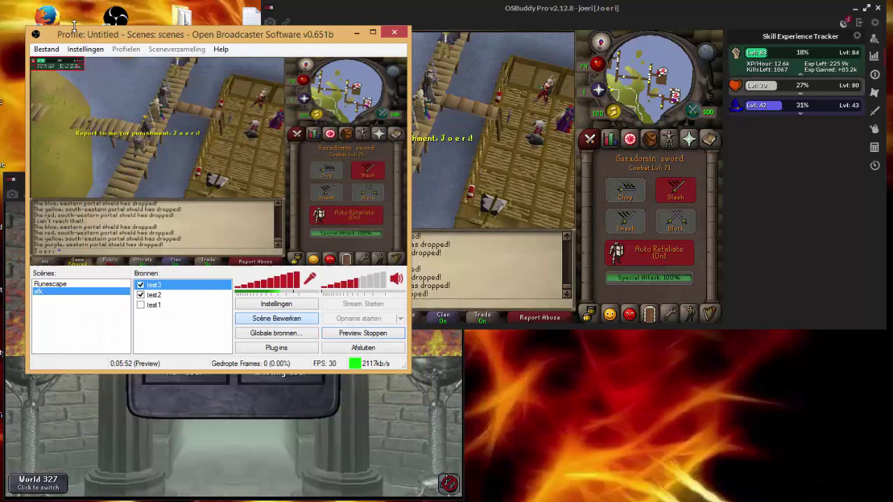
left_click_drag(236, 166, 73, 141)
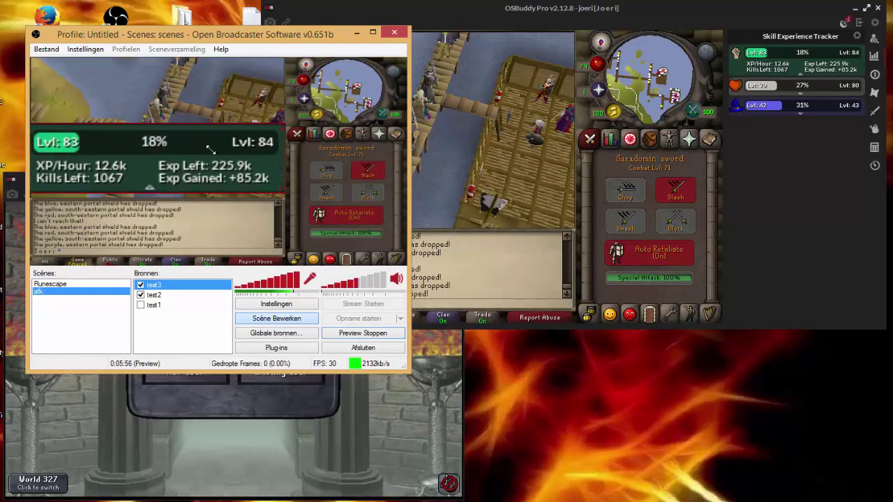
left_click_drag(220, 153, 245, 162)
left_click_drag(99, 149, 177, 169)
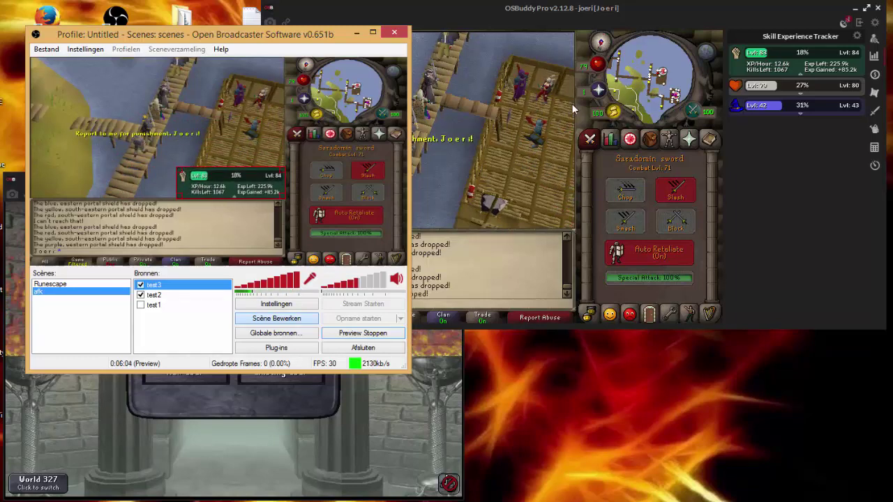
Reposition the OSBuddy window, hide its XP tracker panel, and switch OBS to the Runescape scene.
left_click(732, 21)
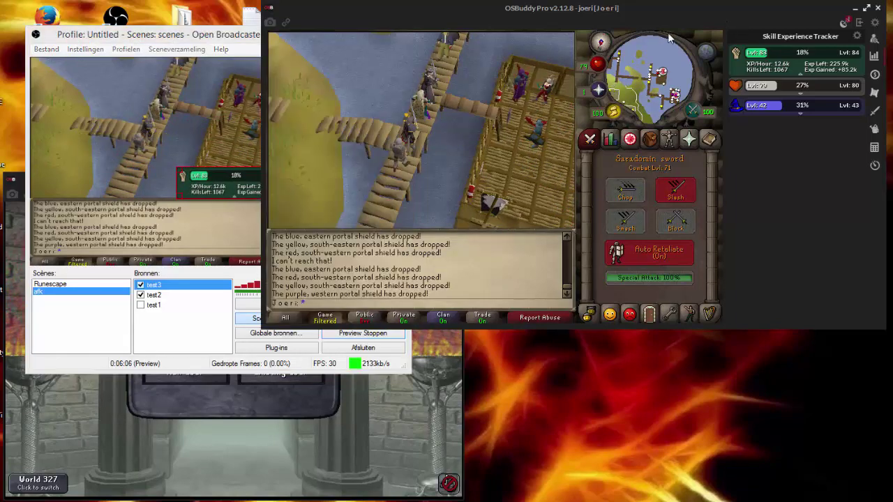
left_click_drag(655, 14, 566, 34)
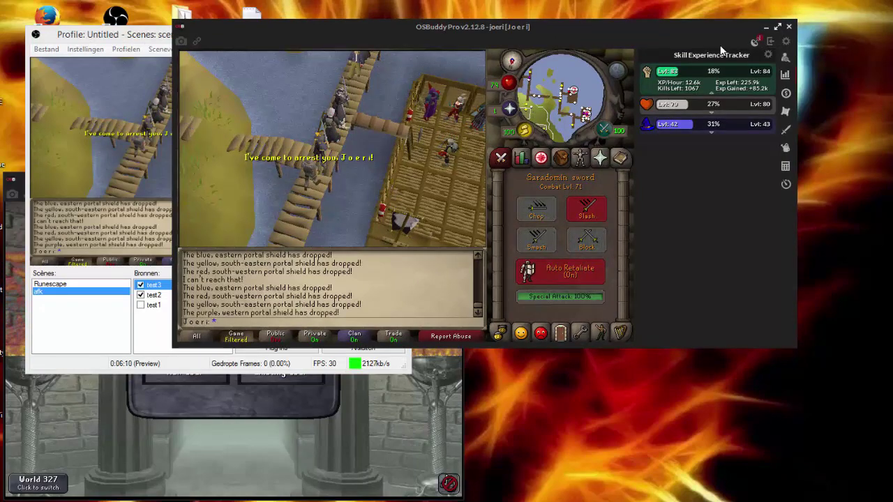
left_click(770, 42)
left_click_drag(355, 28, 610, 27)
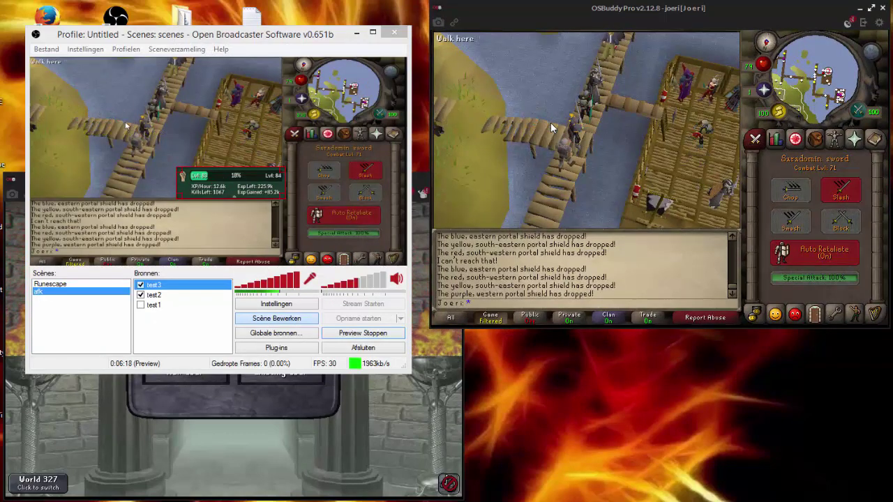
left_click(594, 54)
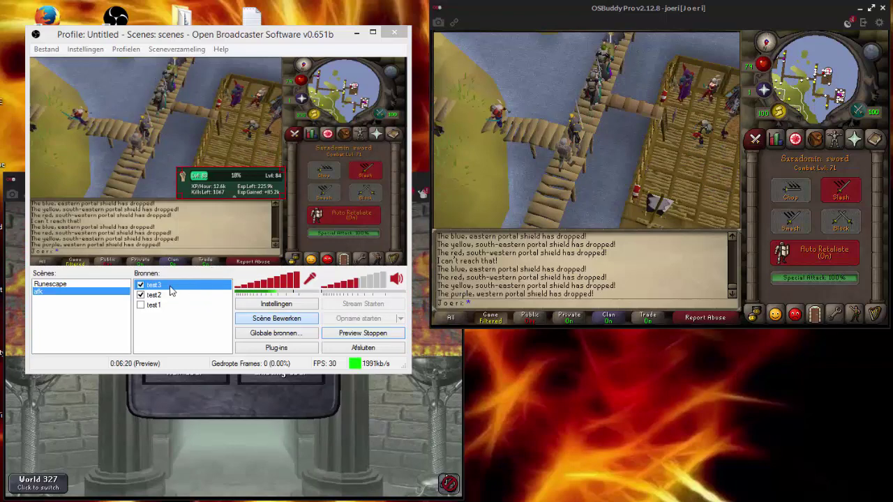
left_click(89, 282)
left_click(89, 283)
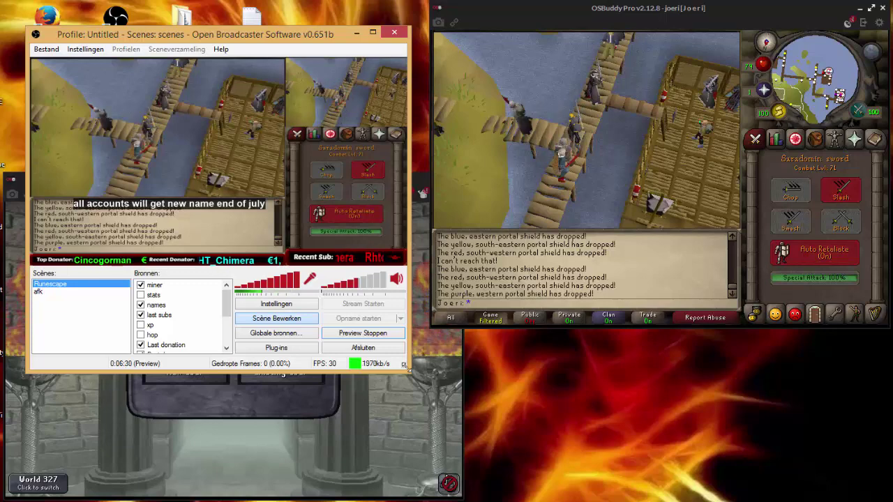
Move the RuneScape login window right and toggle the rs capture source off and back on.
left_click(389, 395)
left_click_drag(217, 179, 649, 170)
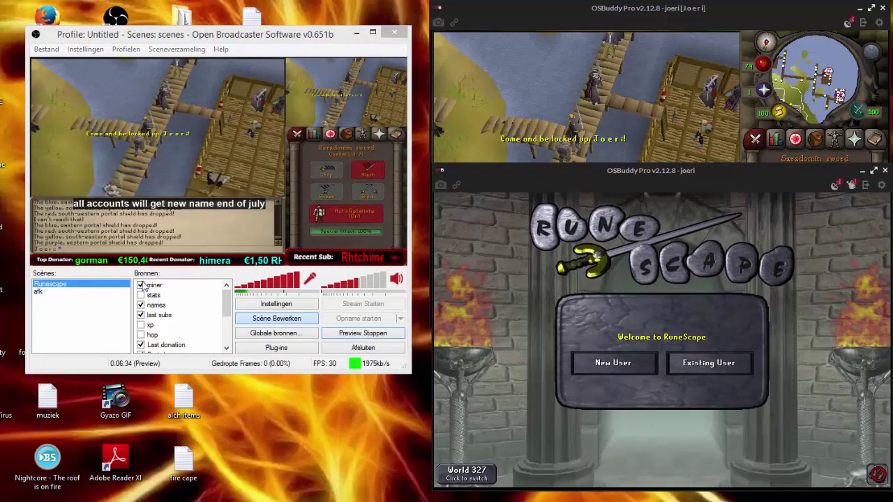
left_click(141, 286)
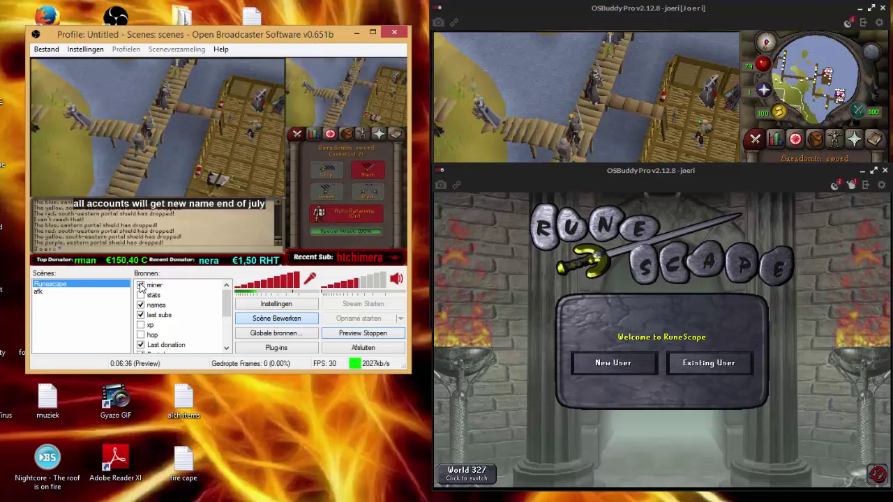
left_click(577, 326)
scroll(181, 321, "down", 5)
left_click(145, 347)
left_click(140, 345)
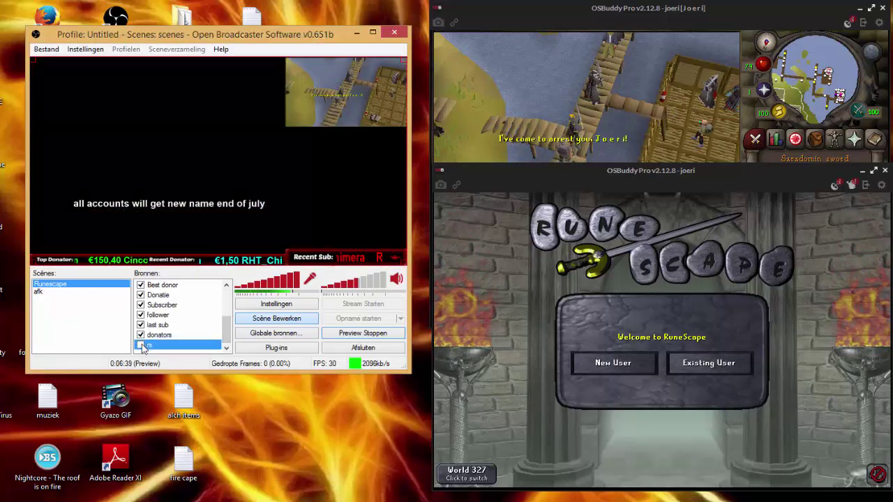
Rearrange the game and login windows, then switch OBS to the afk scene.
left_click(622, 125)
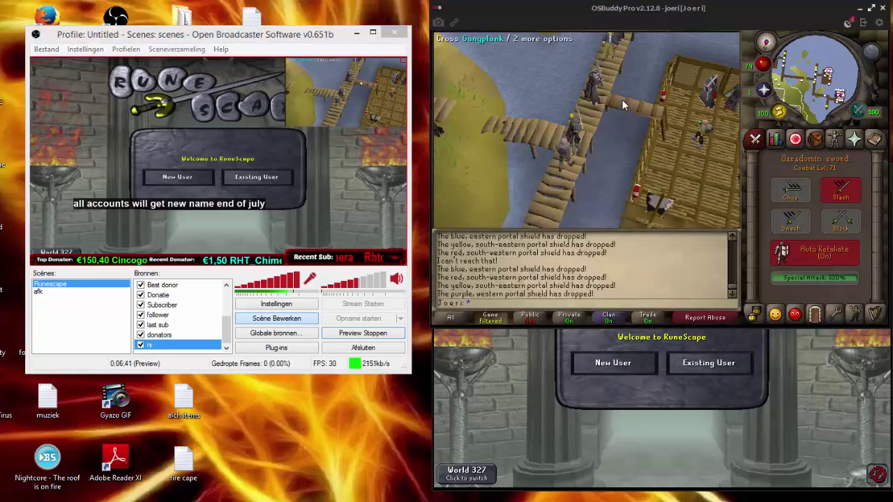
left_click(519, 343)
left_click_drag(603, 176, 602, 192)
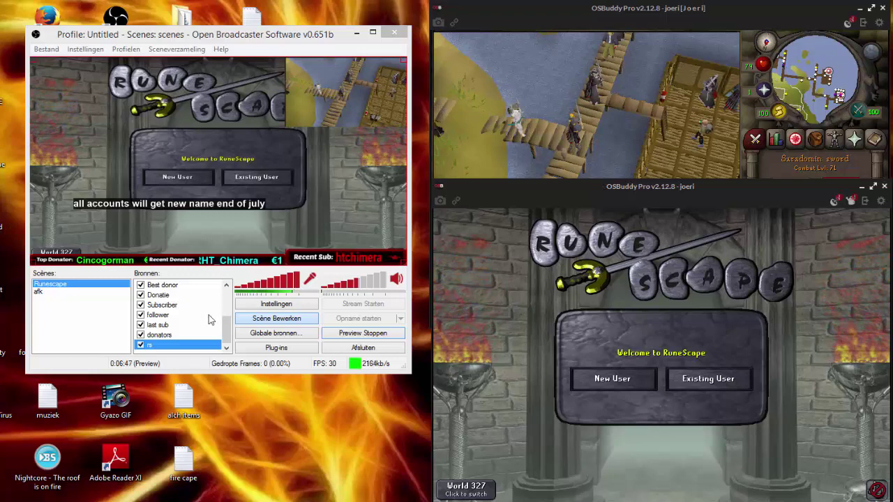
left_click(210, 273)
scroll(174, 310, "up", 2)
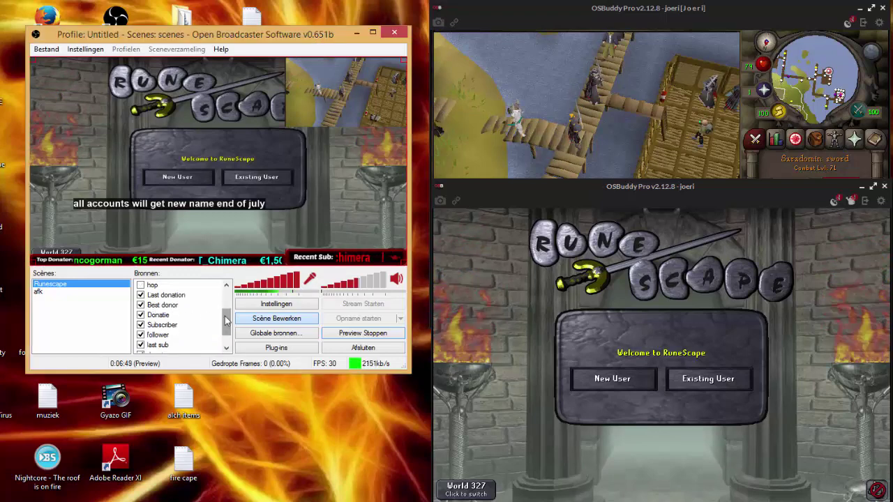
left_click_drag(227, 315, 228, 299)
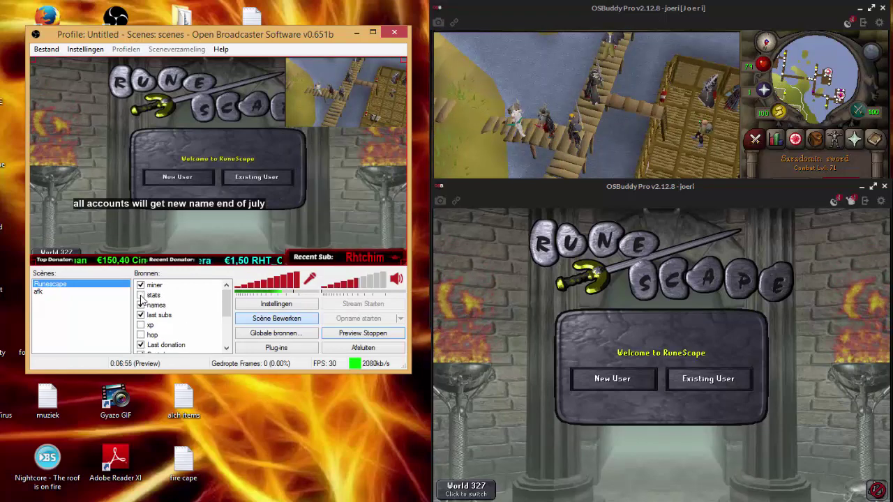
left_click_drag(226, 301, 228, 328)
scroll(228, 328, "down", 1)
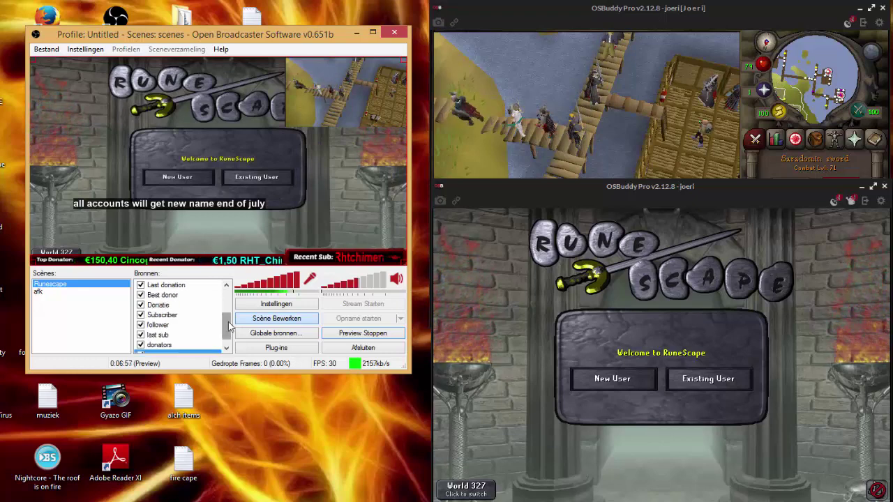
left_click(69, 293)
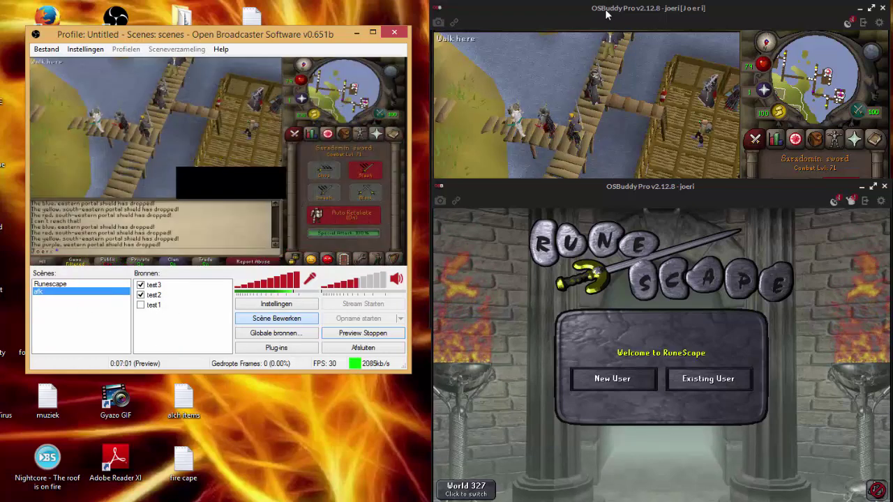
Toggle the test3 source off and on and reposition the game window beside OBS.
left_click(491, 65)
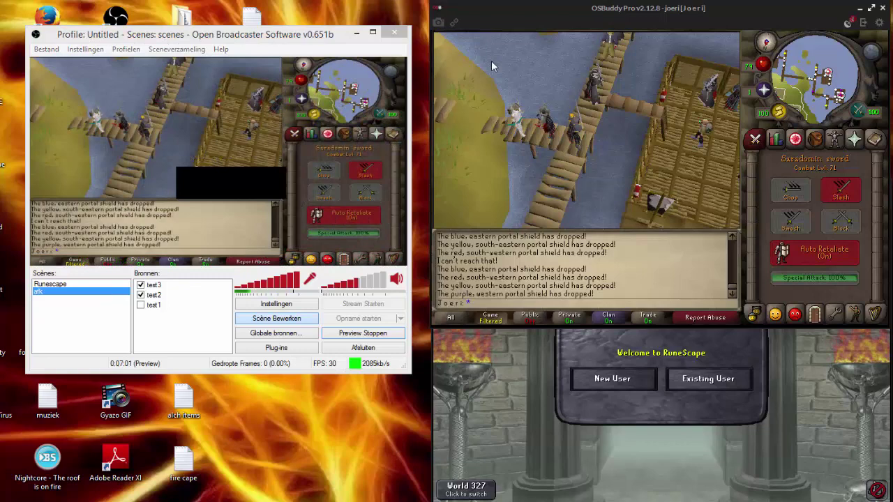
left_click(140, 285)
left_click(140, 294)
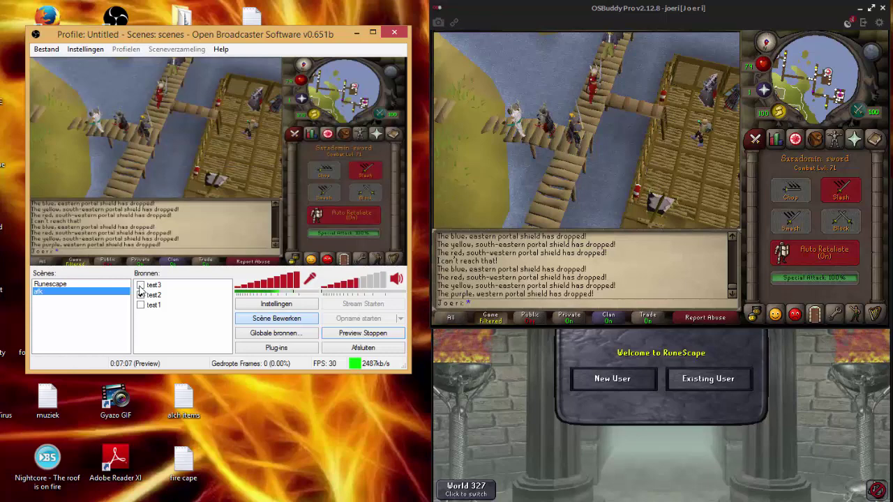
left_click_drag(728, 4, 725, 3)
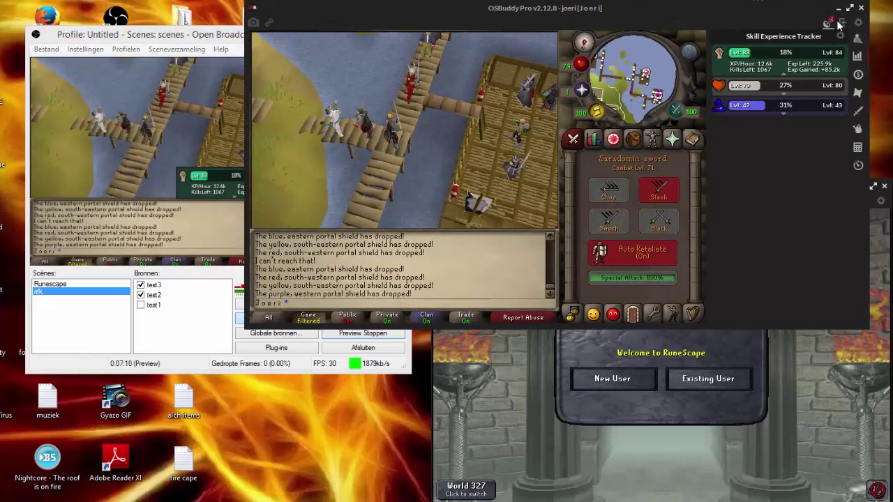
left_click_drag(726, 4, 689, 7)
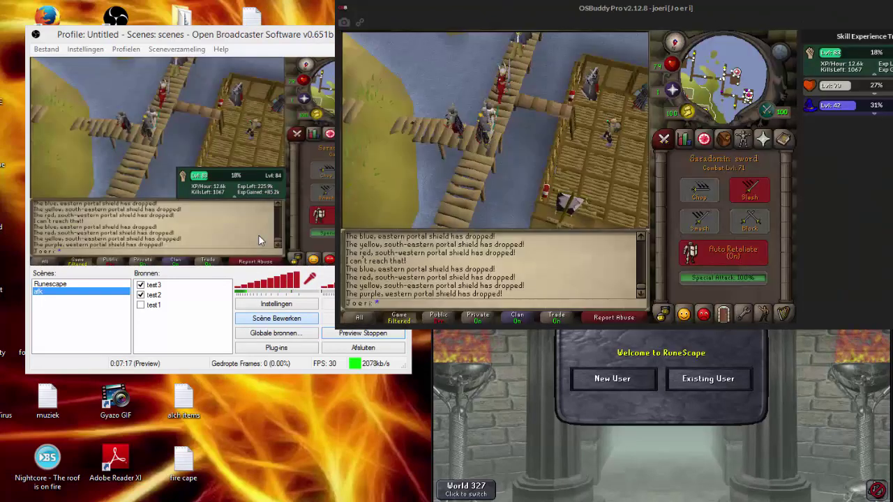
Right-click the test2 source in the preview, then type a username.
right_click(275, 245)
right_click(651, 166)
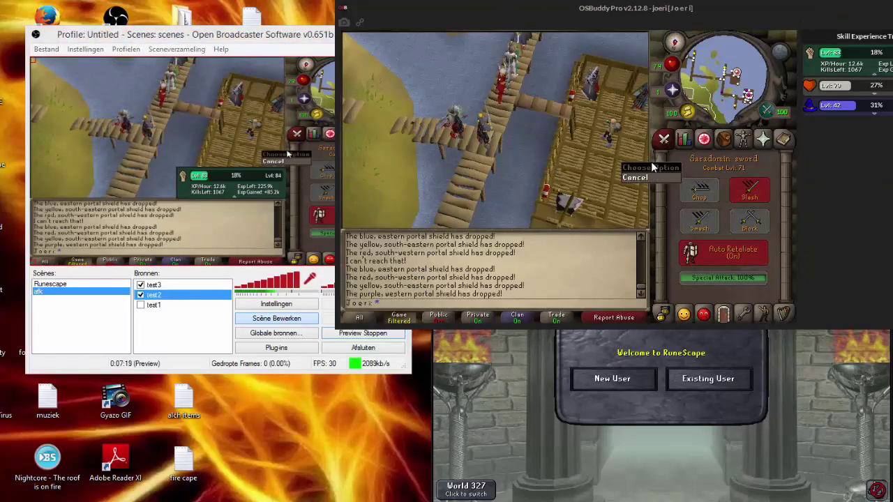
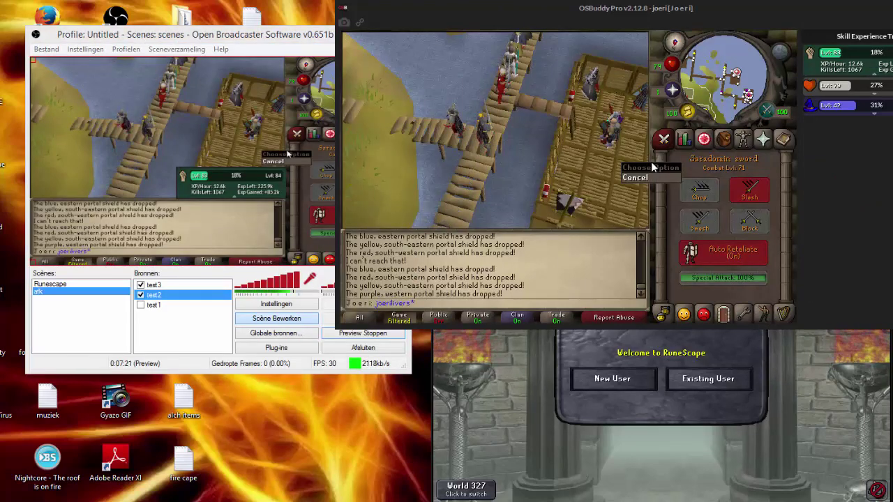